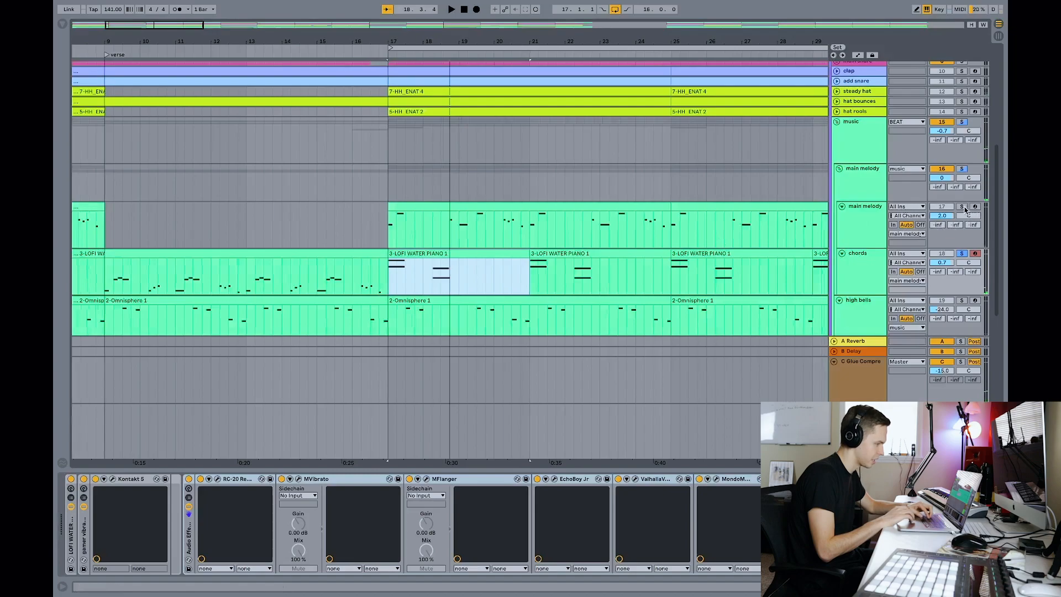
- Solo the main melody track alongside the chords and play the melody clip from bar 17
left_click(962, 207)
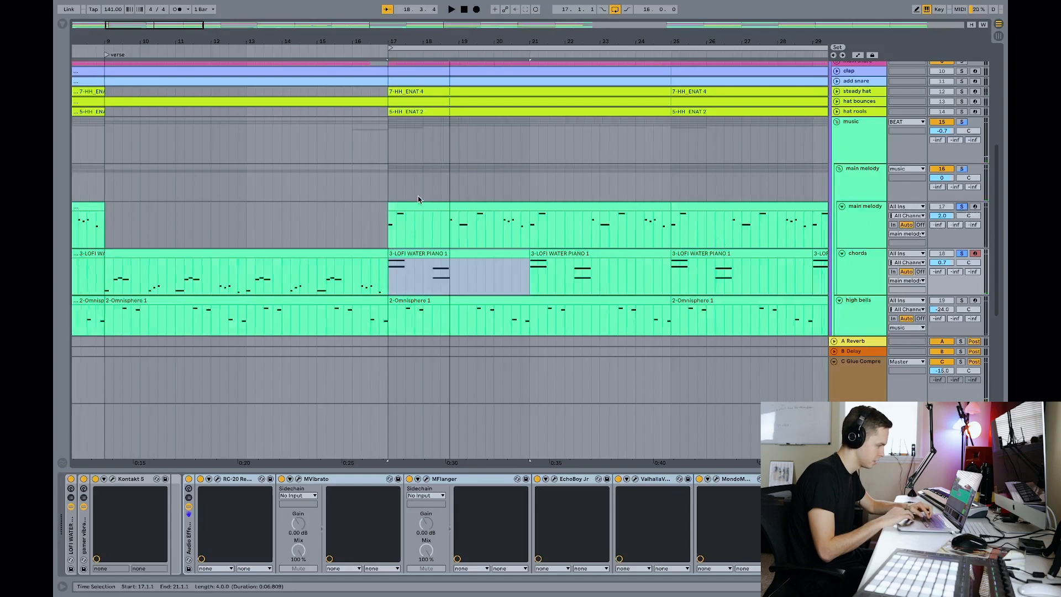
left_click(430, 206)
key("space")
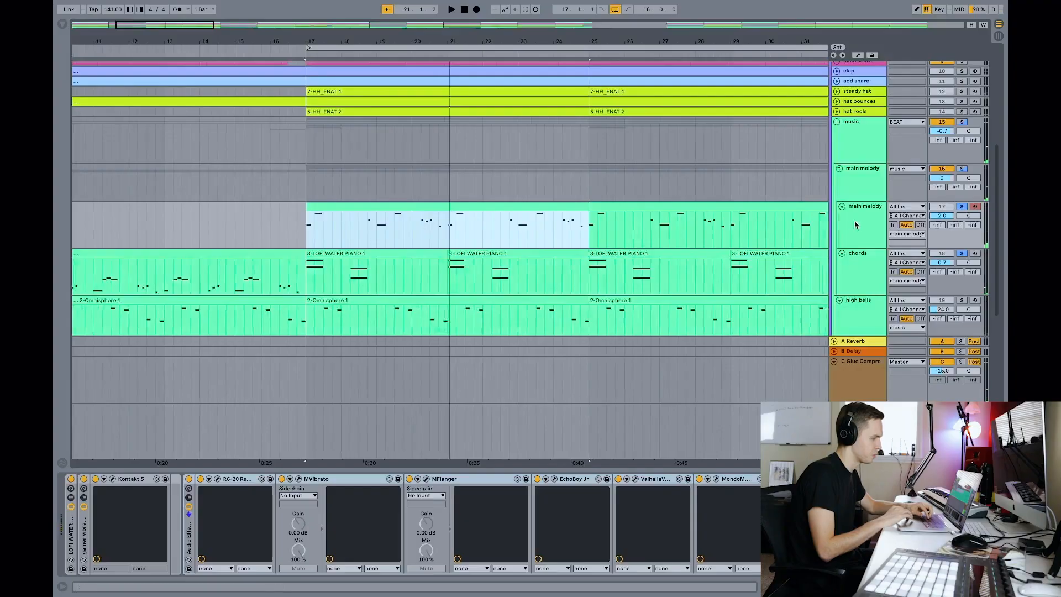
- Bypass the audio effect rack on the main melody track and play the part to hear it dry
left_click(871, 221)
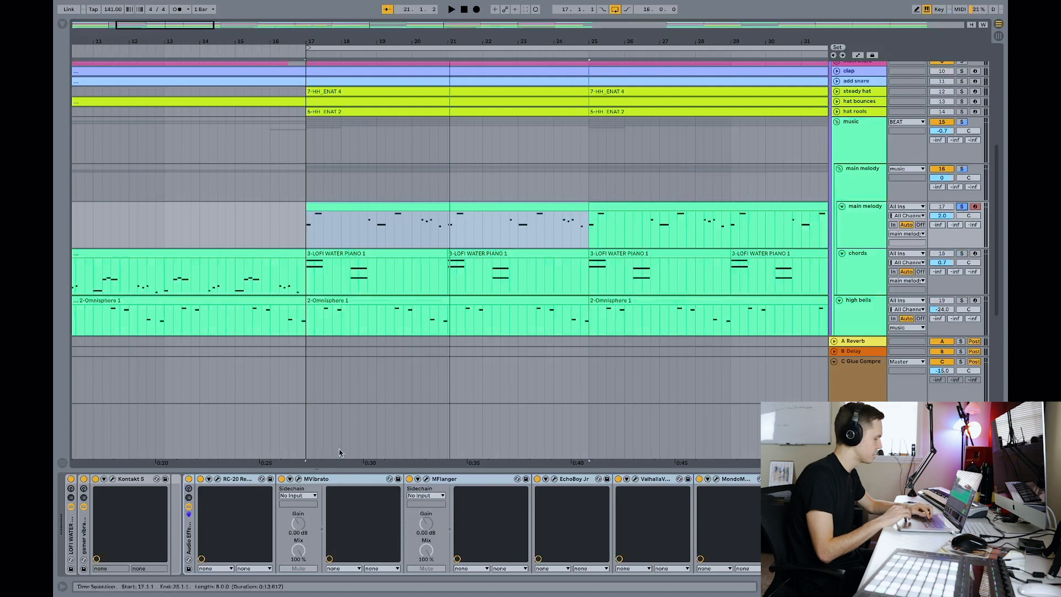
left_click(188, 479)
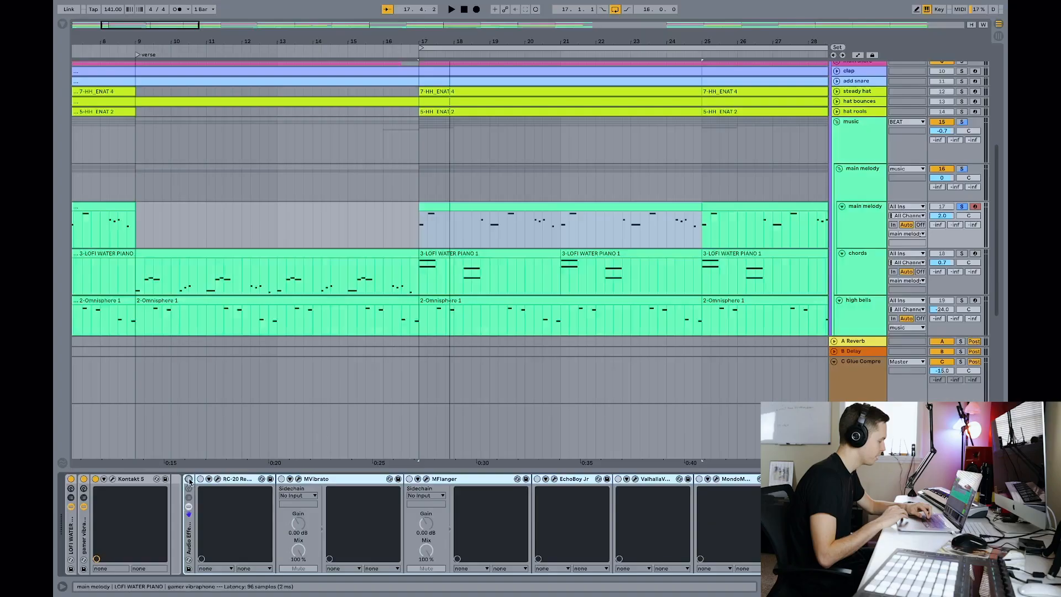
key("space")
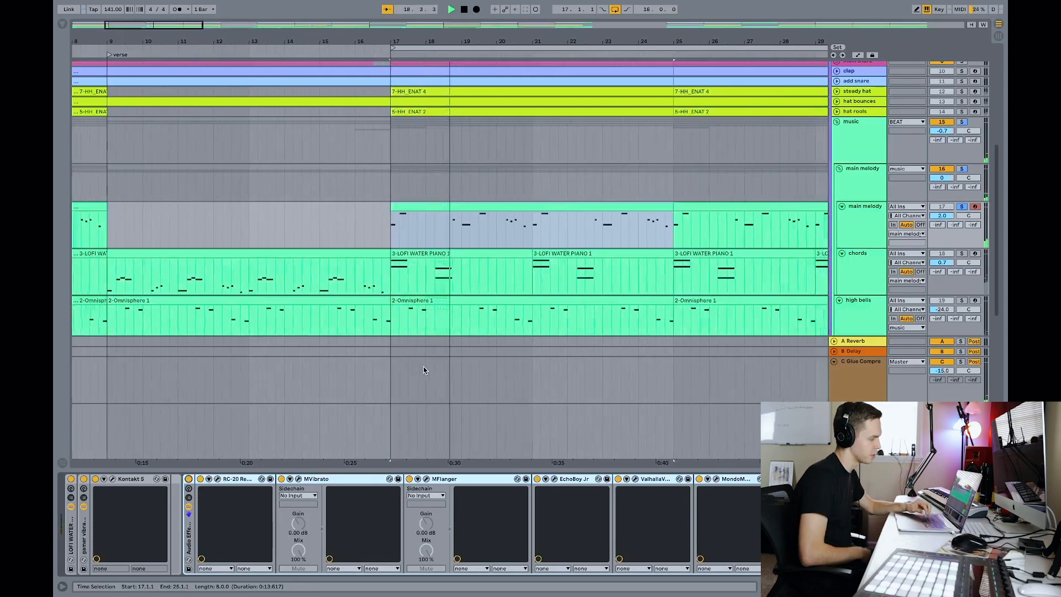
- Select the high bells clip at bar 17 and solo the high bells track
scroll(787, 267, "down", 5)
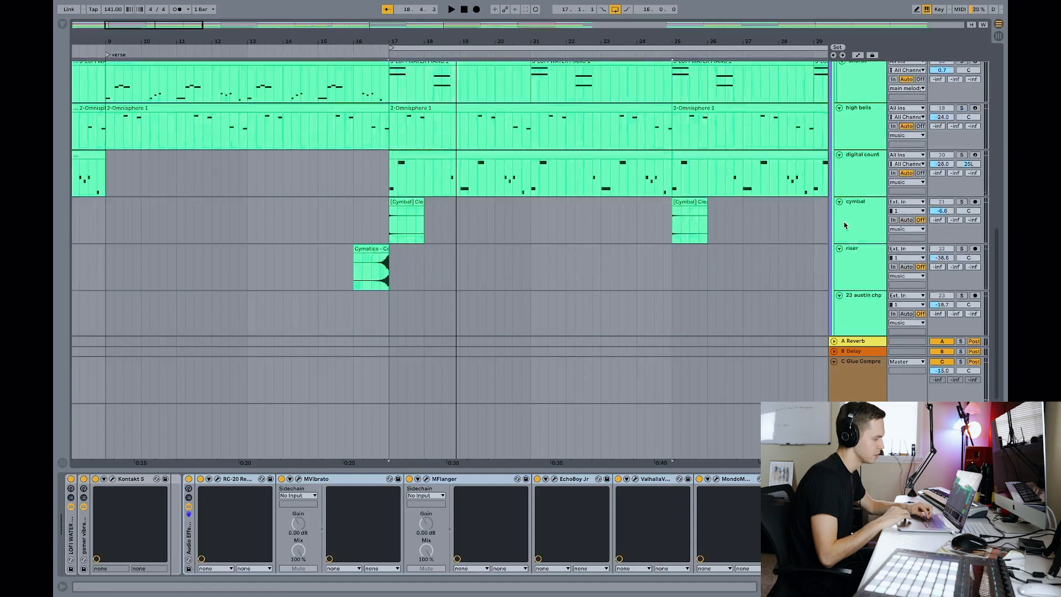
scroll(844, 224, "up", 3)
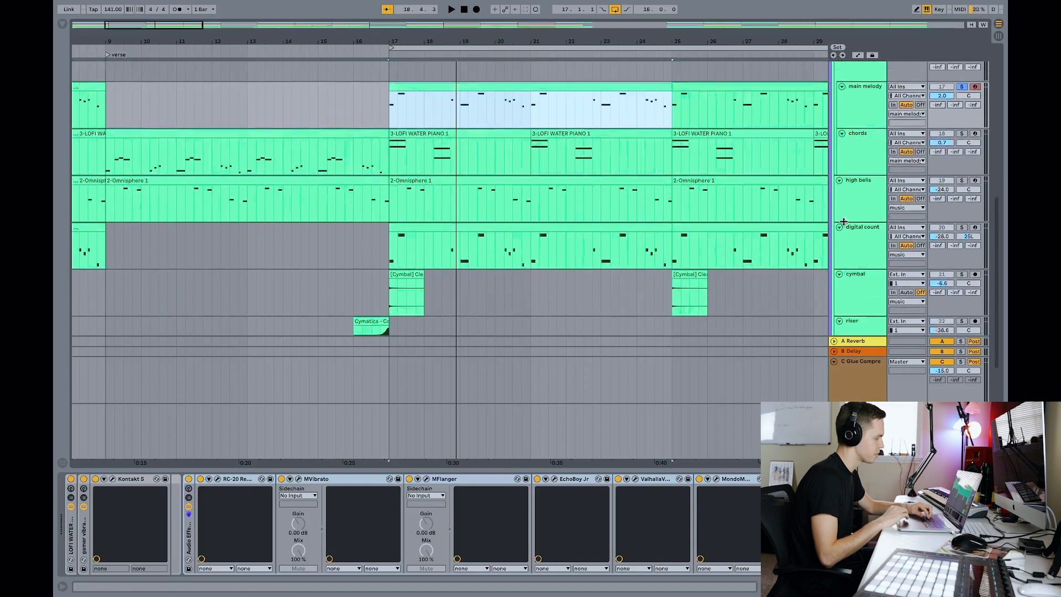
left_click(403, 177)
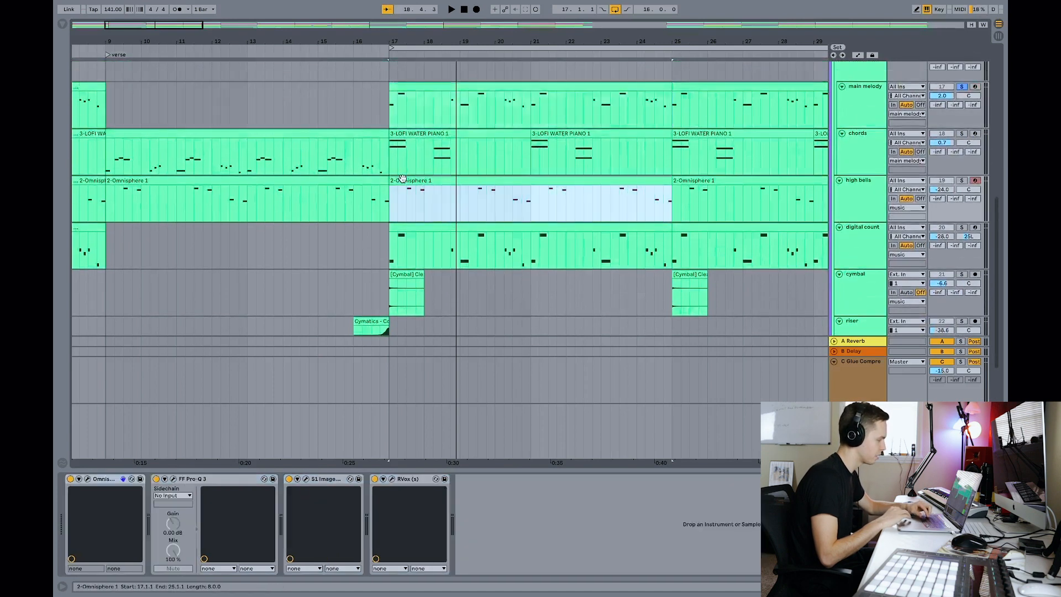
left_click(959, 180)
left_click(864, 209)
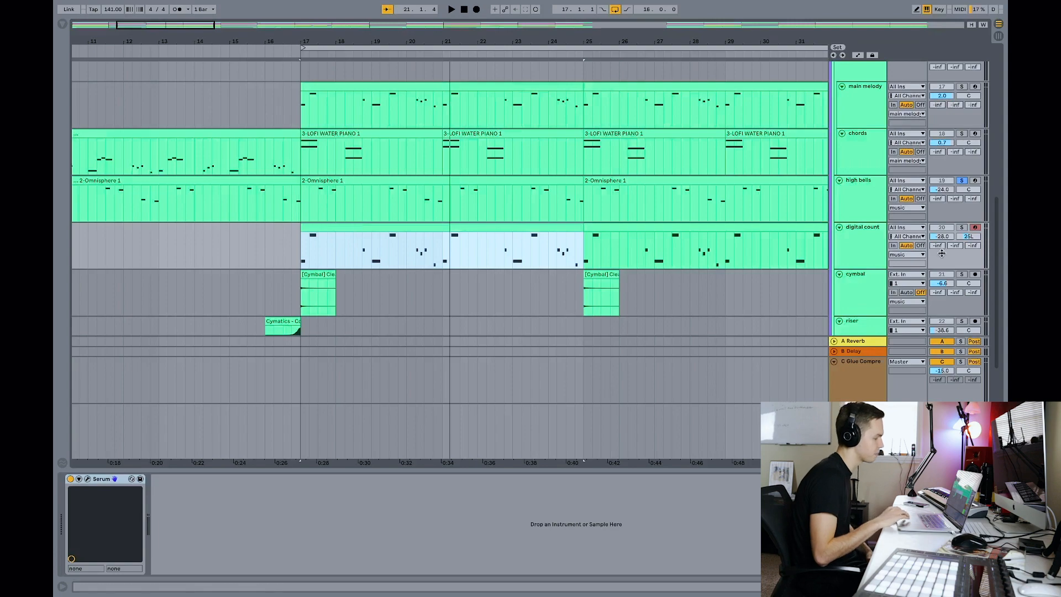
- Solo the digital count track and close its Serum instrument window
left_click(962, 229)
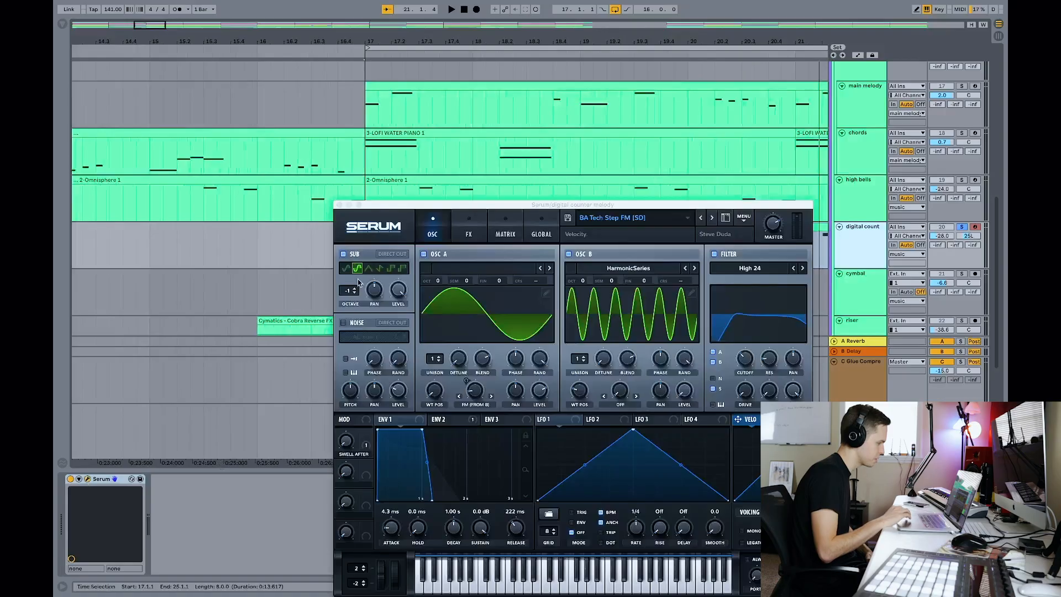
left_click(339, 205)
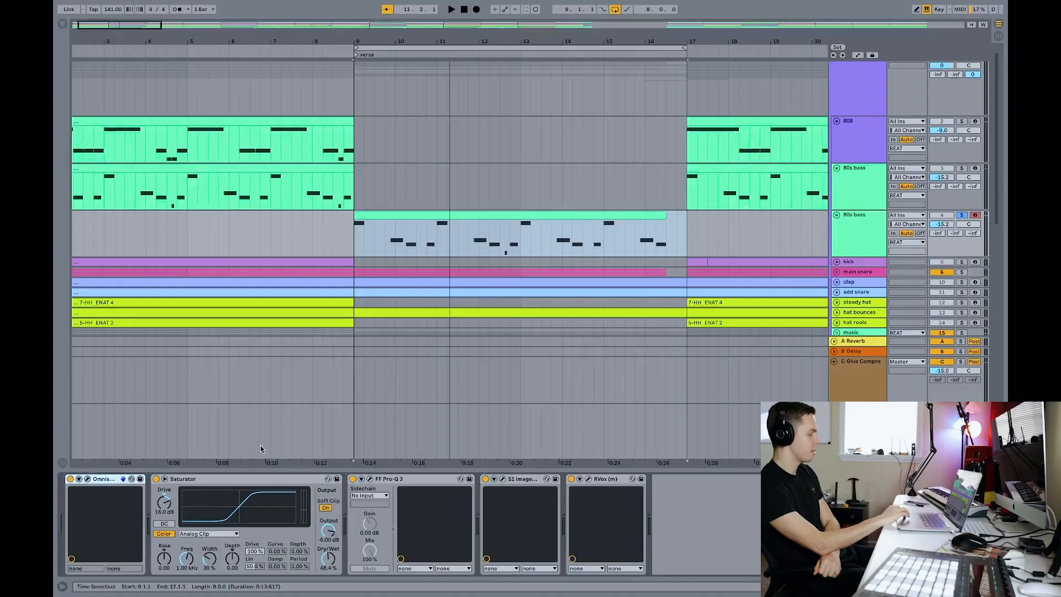
- View the Omnisphere patch on the verse's 80s bass track, close it, and play the soloed bass part
left_click(88, 479)
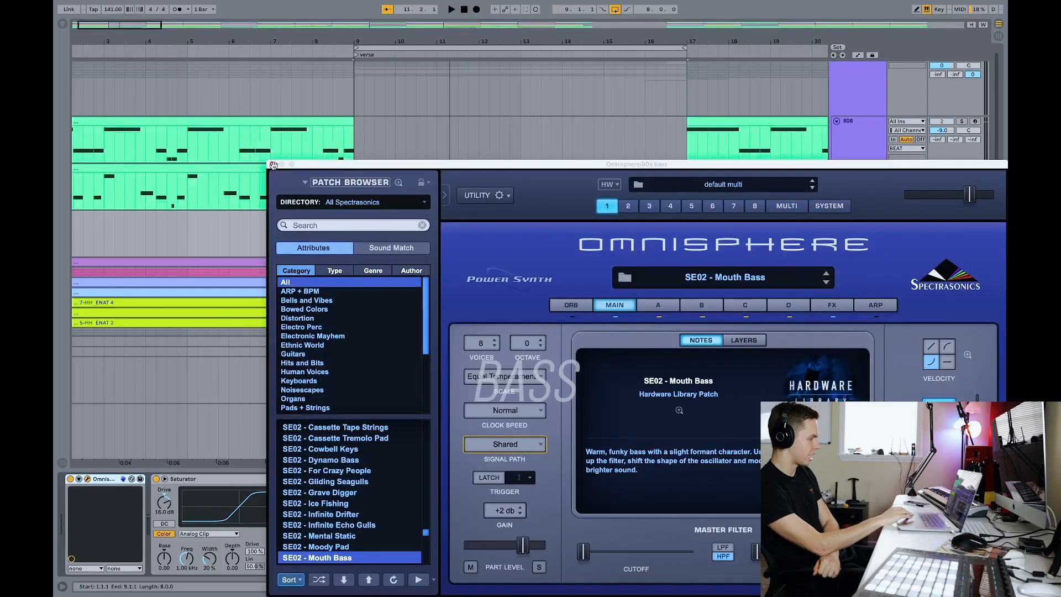
left_click(269, 163)
key("space")
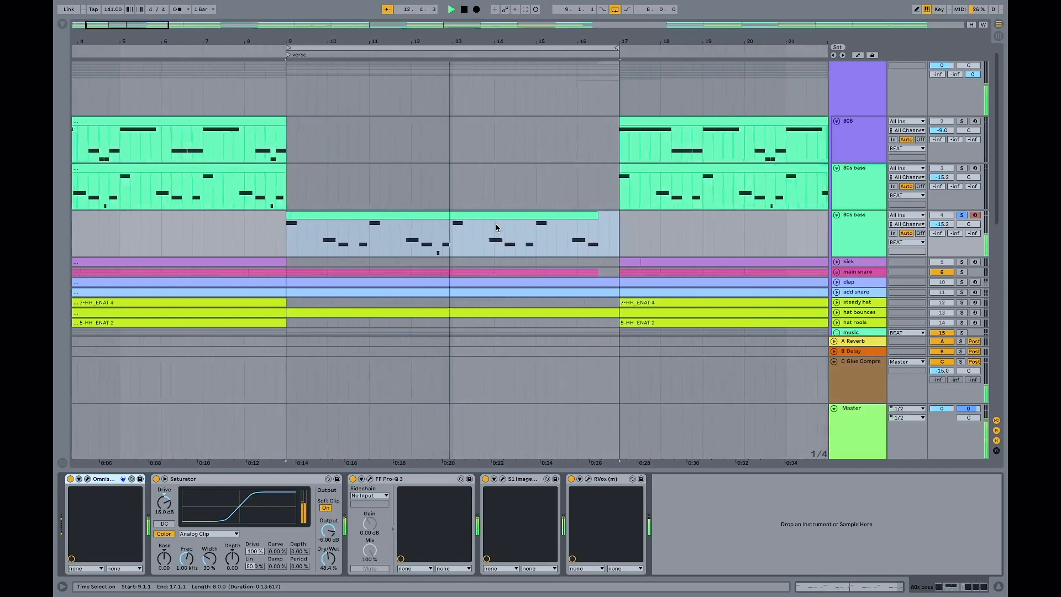
- Select the 80s bass clip starting at bar 17 and solo the 808 track
scroll(850, 188, "up", 1)
left_click(850, 188)
left_click(665, 171)
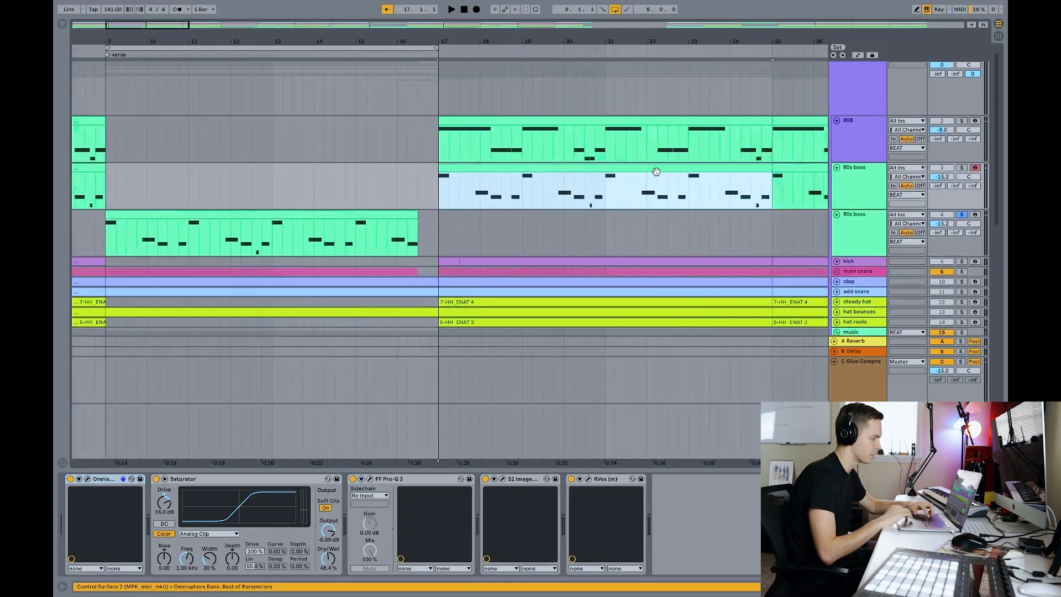
left_click(962, 120)
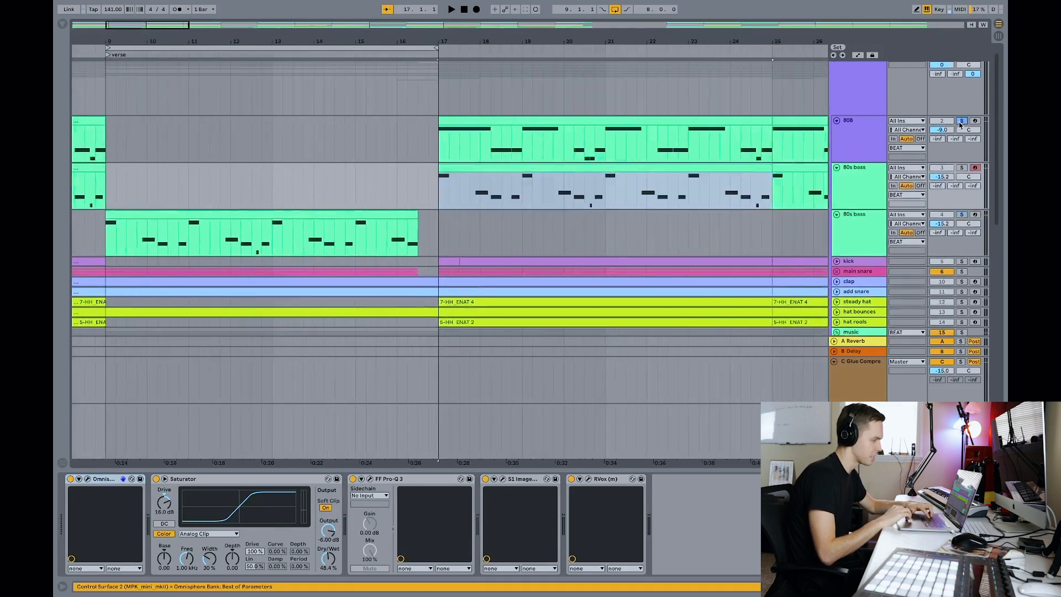
- Move the eight-bar loop to start at bar 17 and play the 808 with the layered 80s bass
key("minus")
left_click_drag(234, 44, 338, 44)
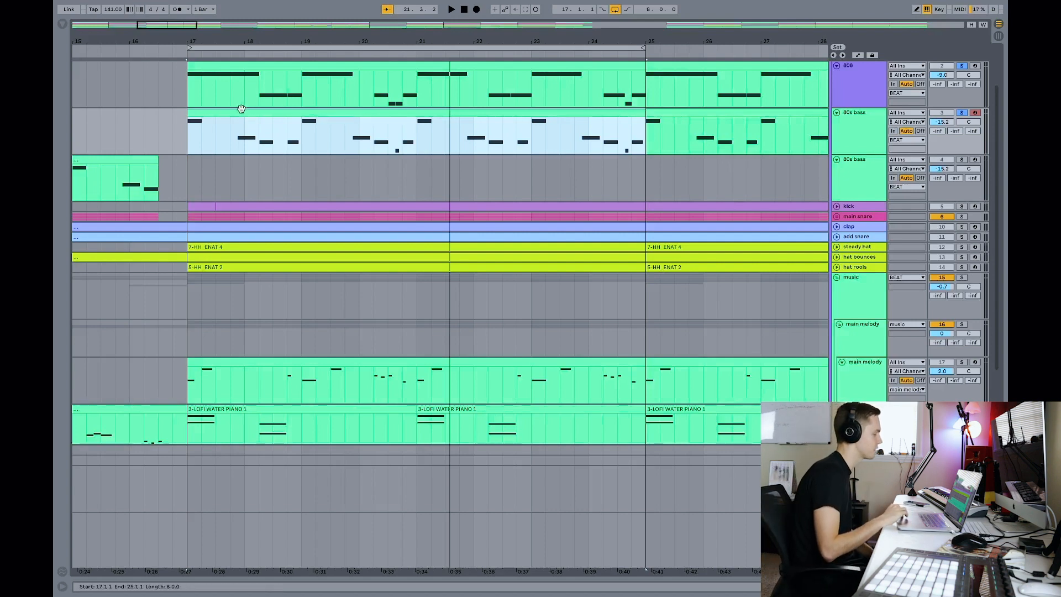
scroll(237, 111, "up", 2)
double_click(866, 161)
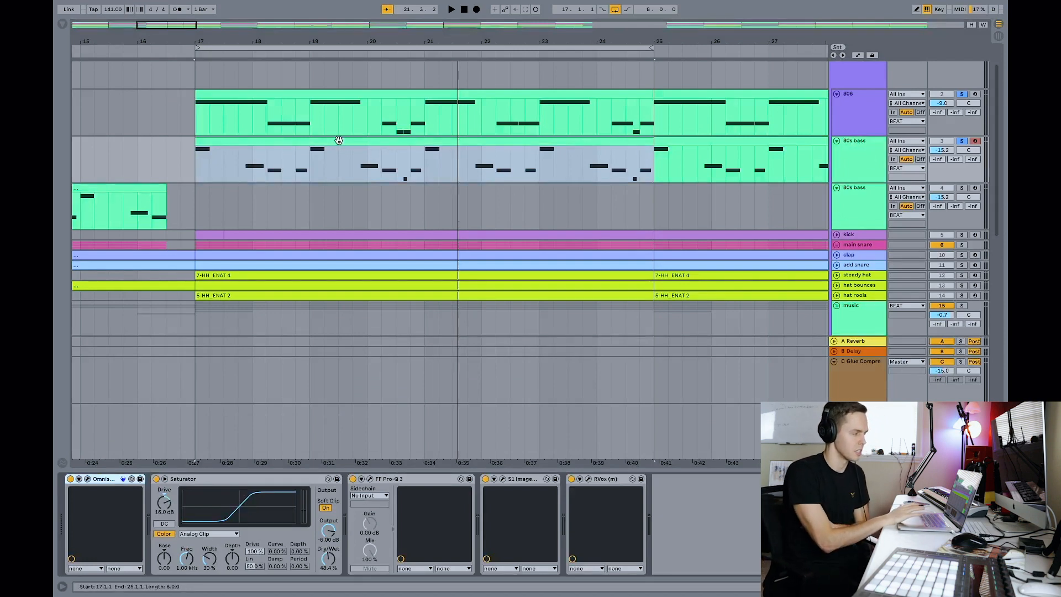
key("space")
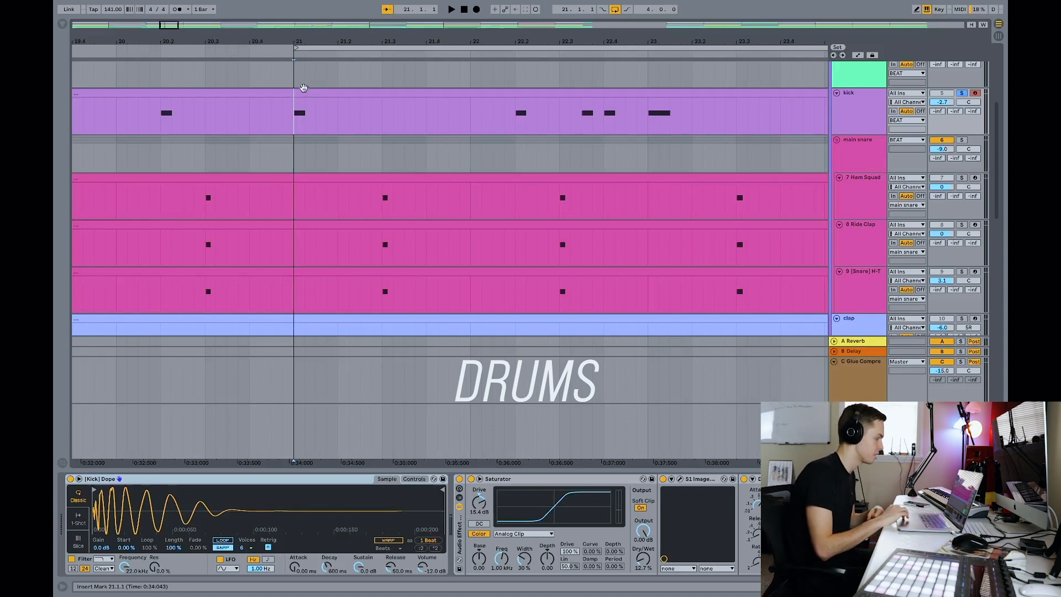
- Play the kick from bar 21, first on its own and again together with the main snare group
key("space")
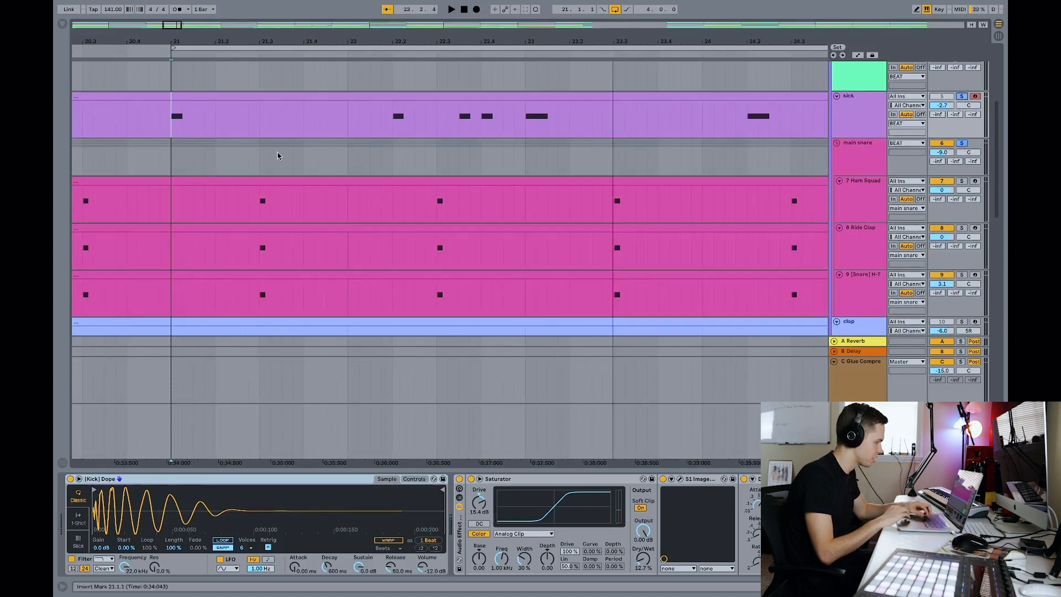
key("space")
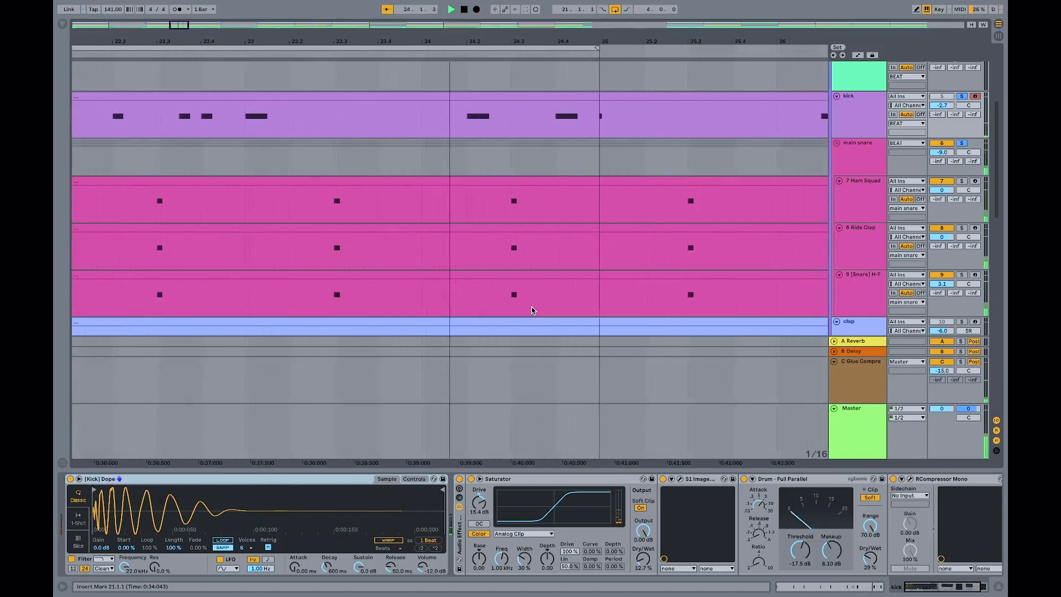
scroll(602, 251, "down", 5)
key("space")
- Solo the clap track and play it from just before the hit leading into bar 23
left_click(542, 223)
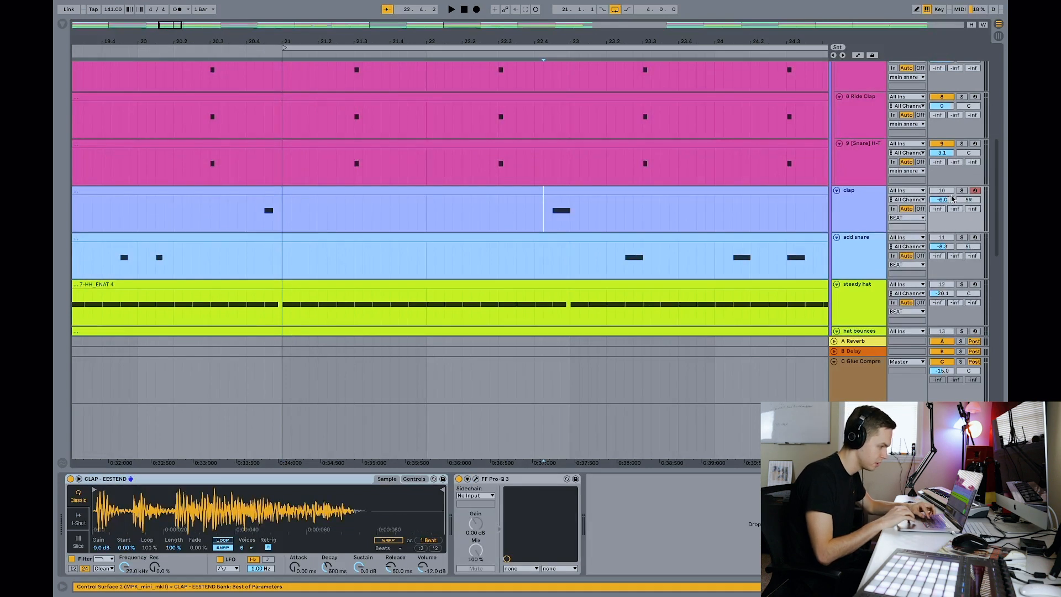
left_click(961, 191)
key("space")
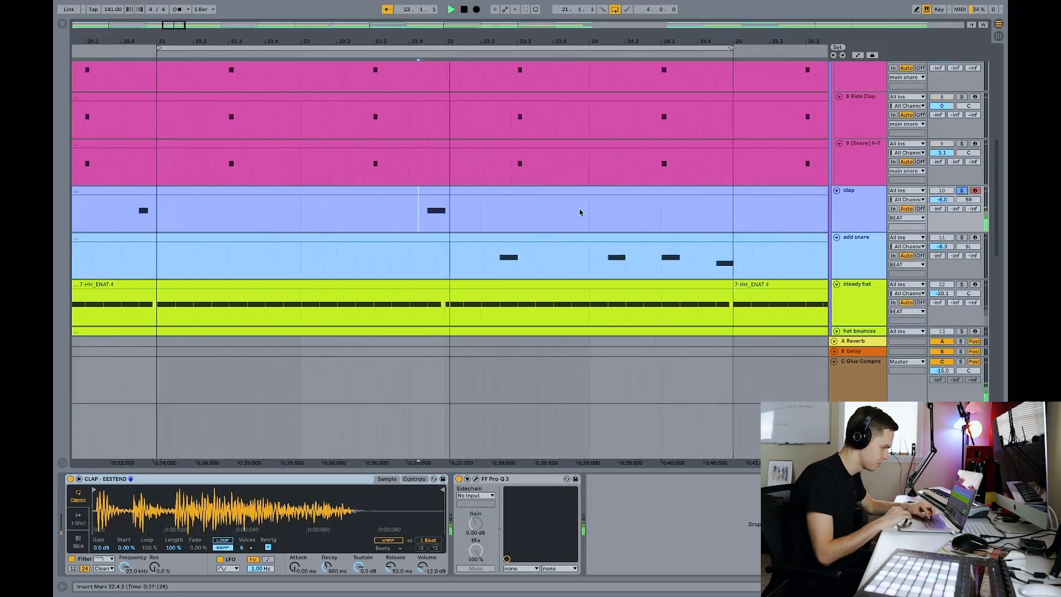
key("space")
- Place the insert mark at 23.2.1 on the add snare track and play that track soloed
scroll(475, 260, "down", 1)
left_click(489, 247)
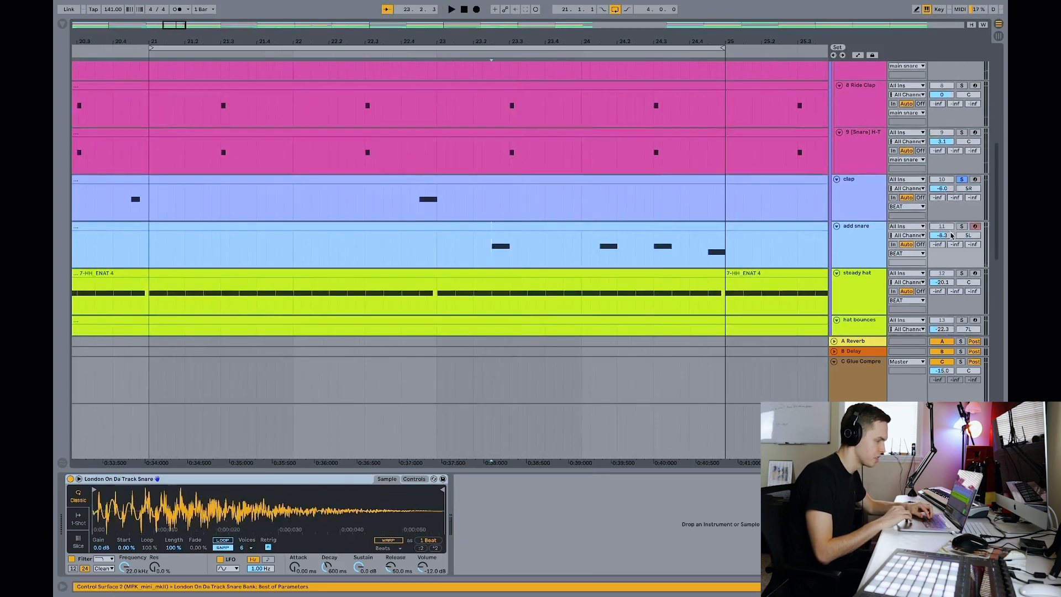
key("space")
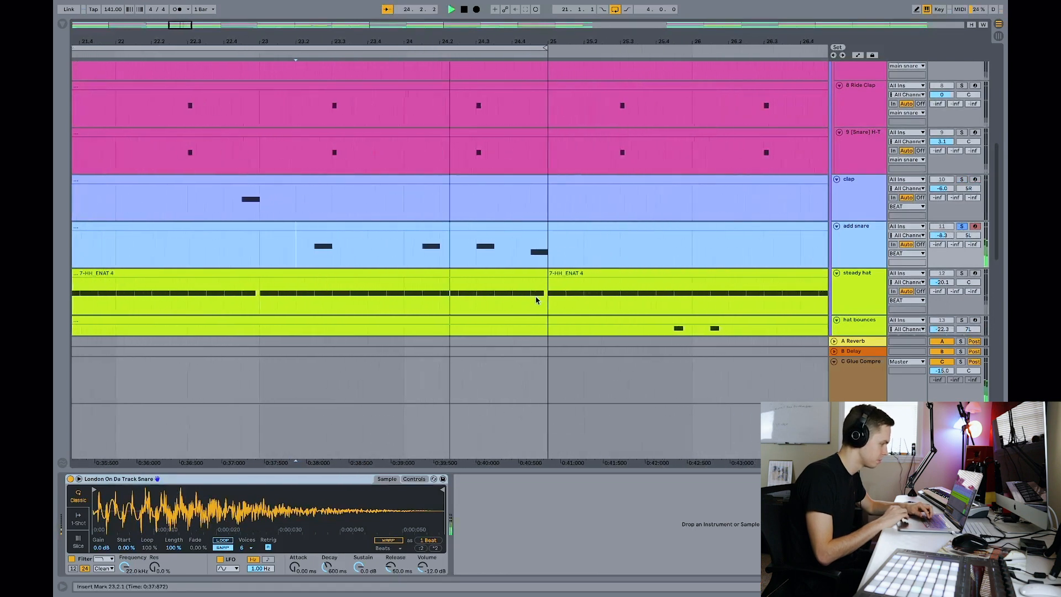
key("space")
- Solo the steady hat track and open the hat rools clip that starts at bar 17
left_click(961, 219, "super")
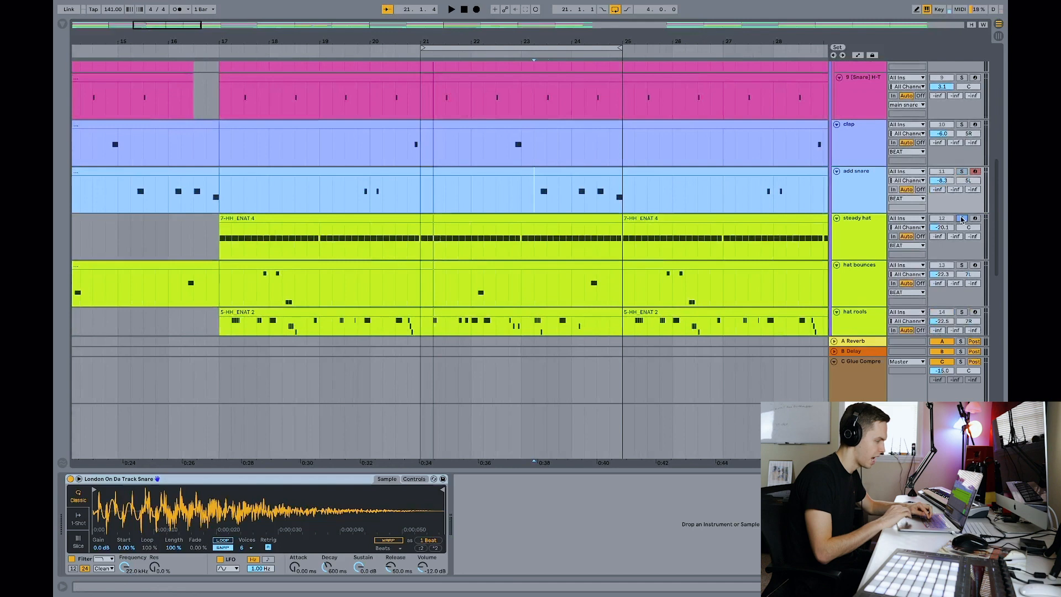
left_click(433, 239)
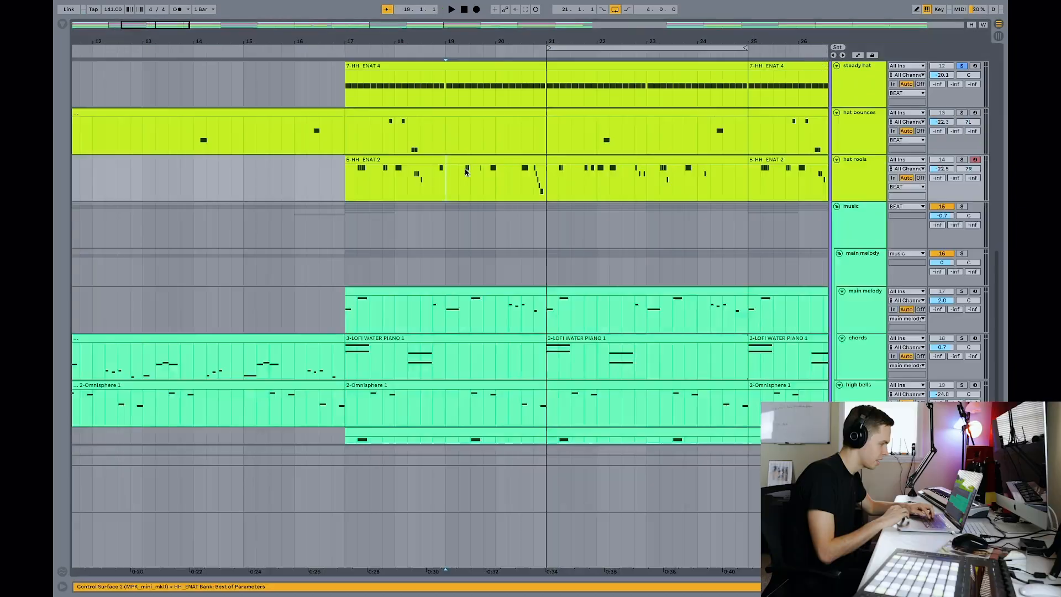
left_click(457, 175)
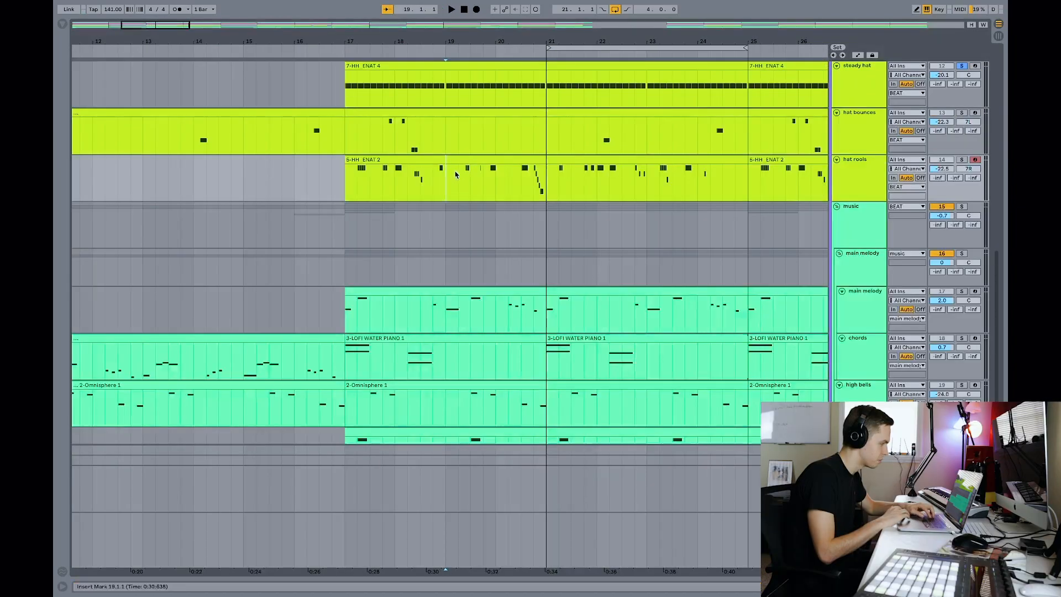
double_click(422, 160)
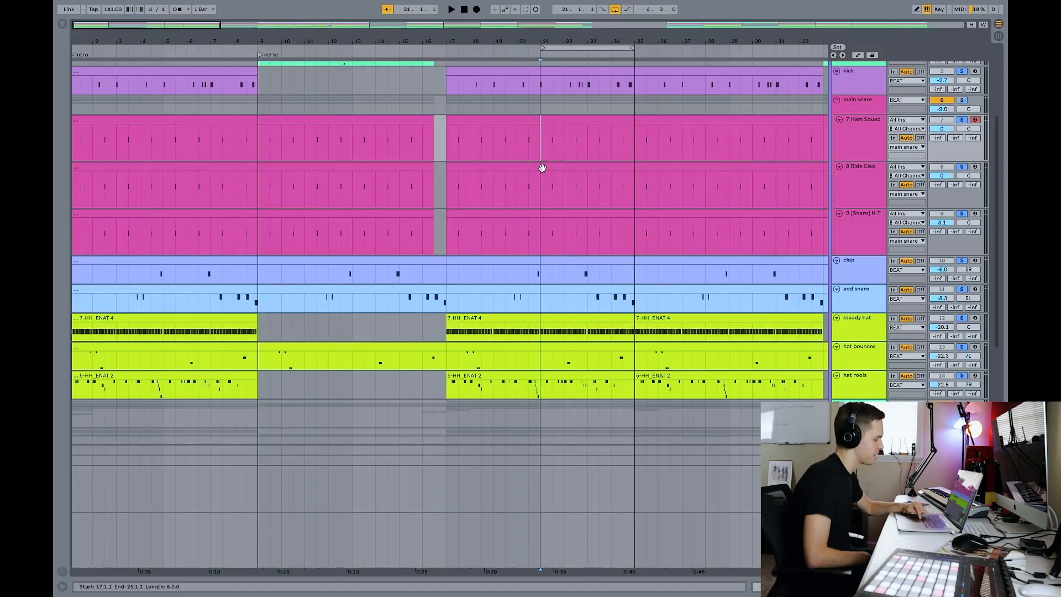
- Play all the soloed drum tracks together from bar 21
key("space")
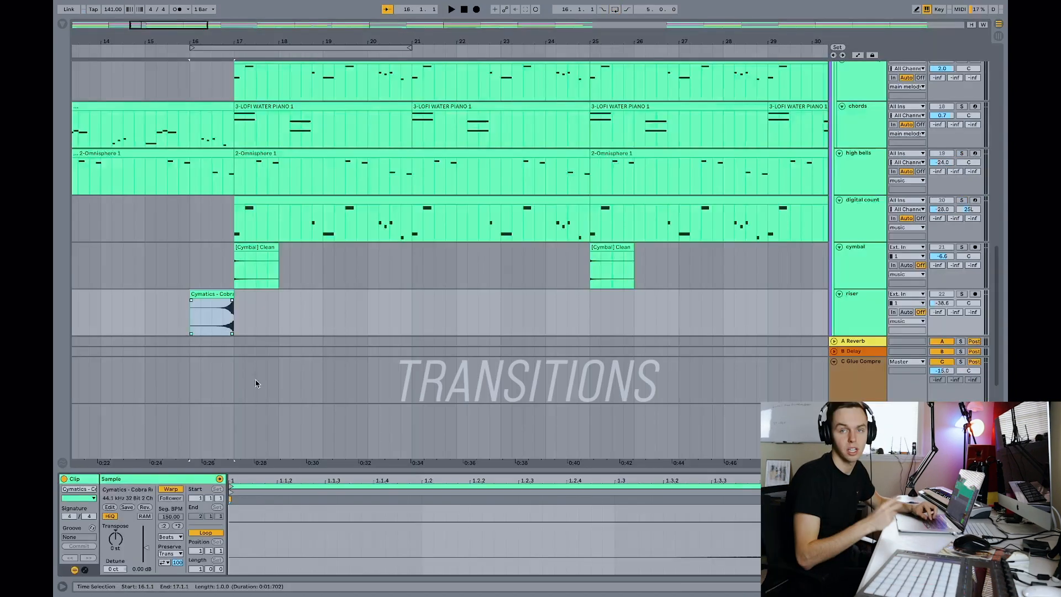
- Enlarge the riser clip's sample view, solo the riser track, and play the clip from bar 16
left_click_drag(341, 468, 341, 324)
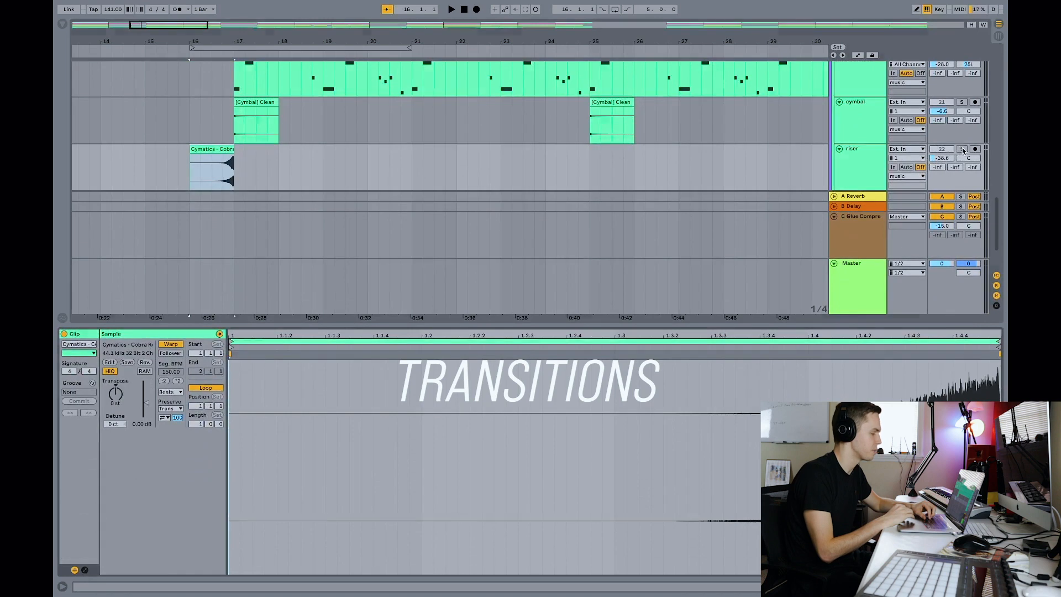
left_click(962, 149)
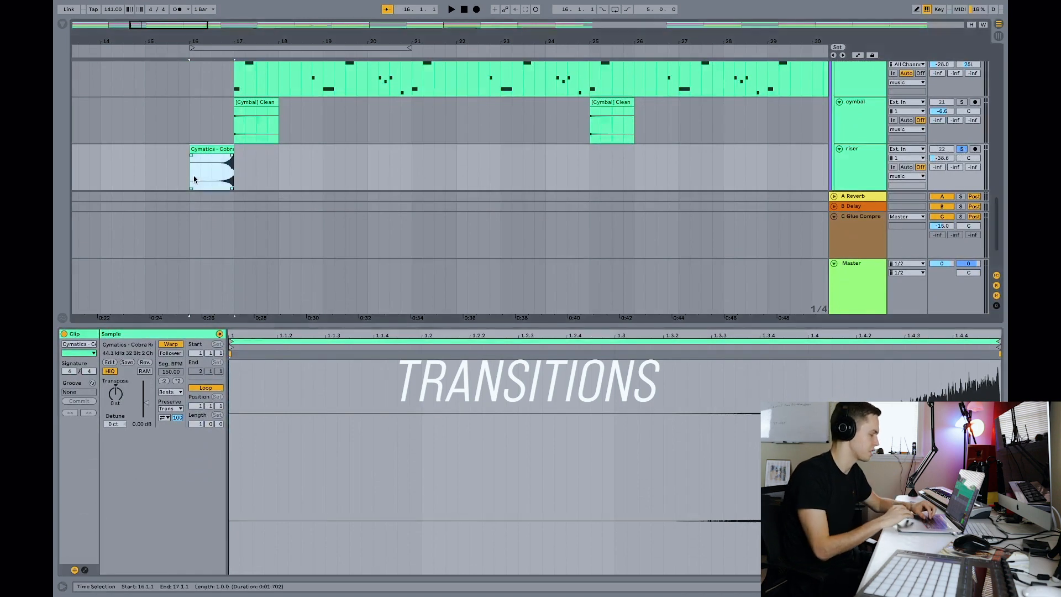
key("space")
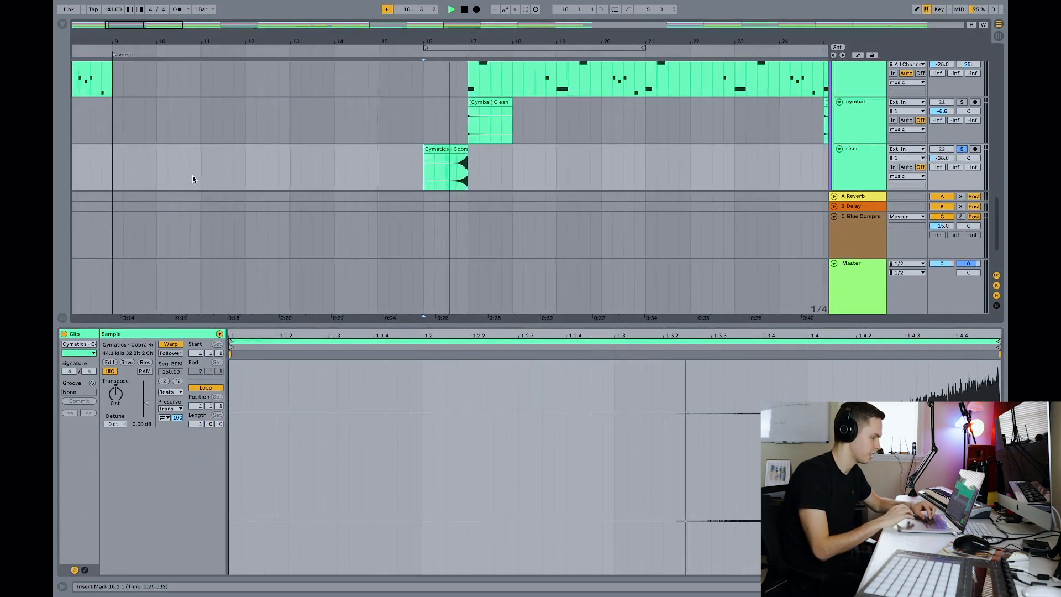
key("space")
- Select the cymbal clip at bar 17
left_click(458, 101)
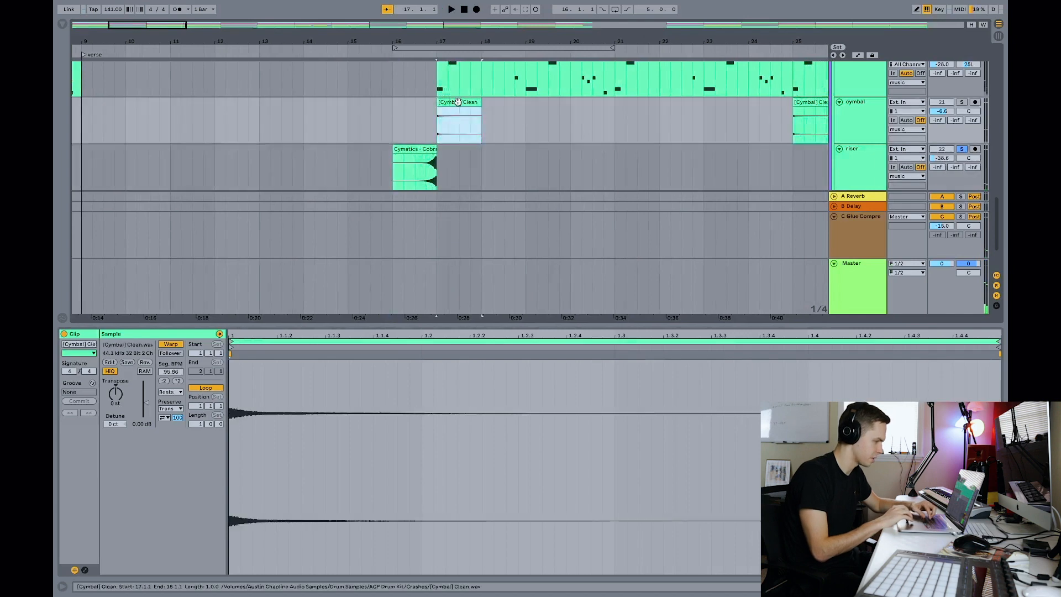